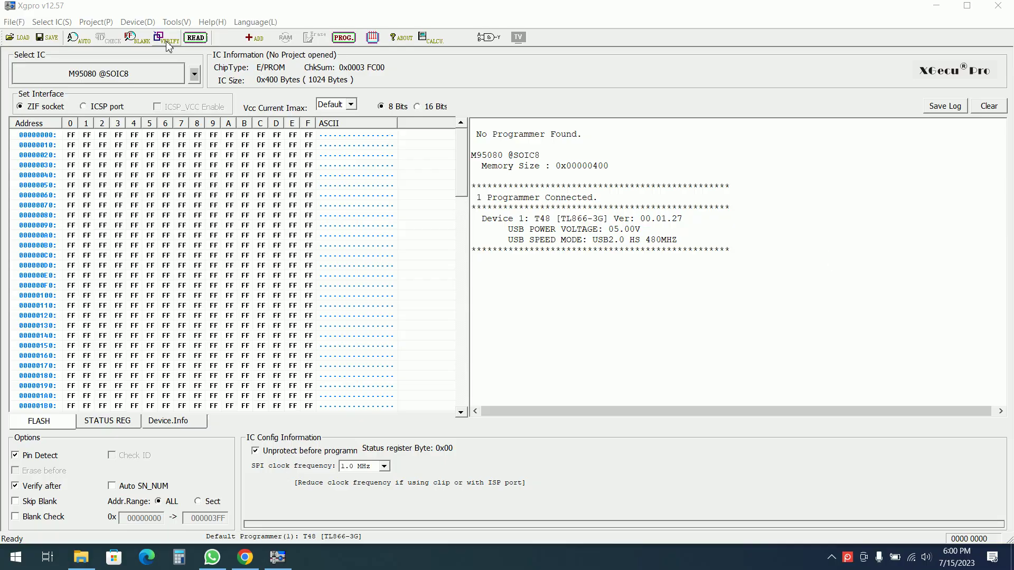
{"action": "left_click", "coordinate": [124, 74]}
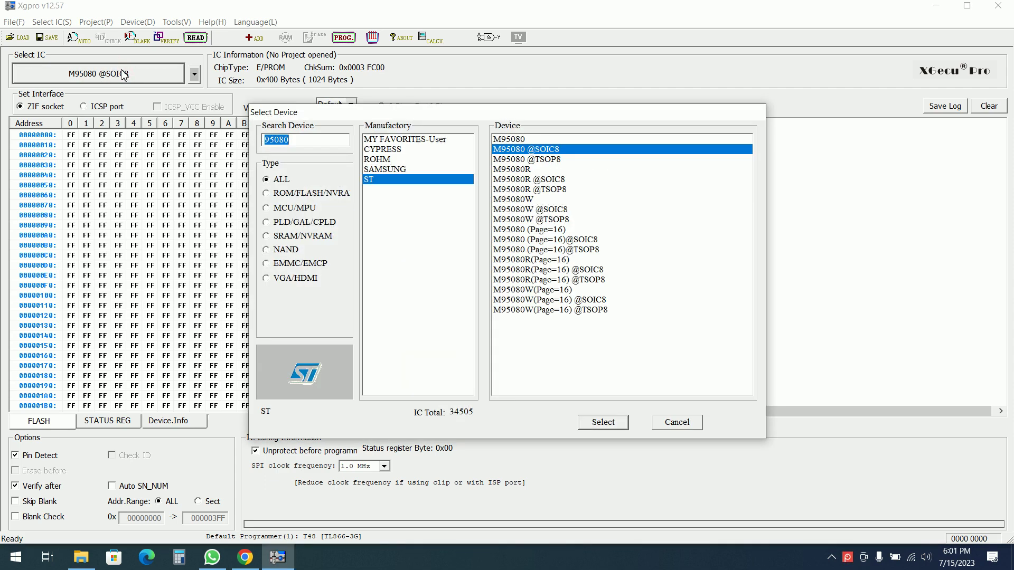
{"action": "type", "text": "9"}
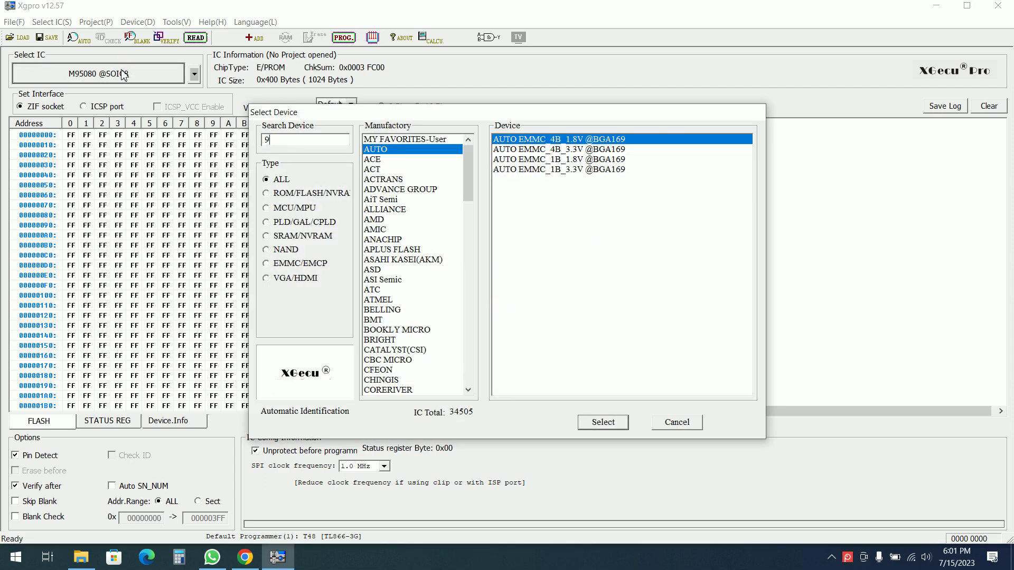
{"action": "type", "text": "3"}
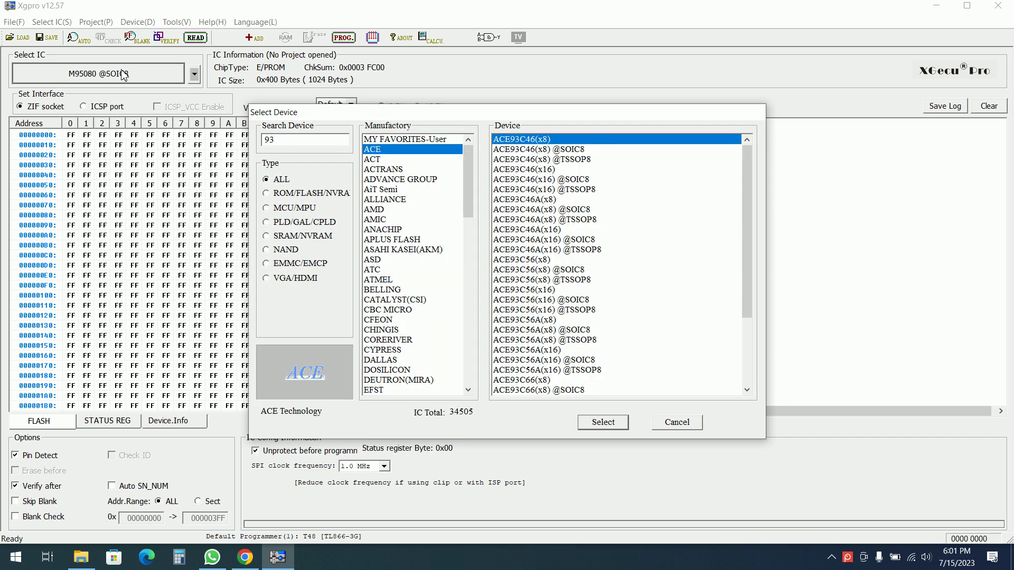
{"action": "type", "text": "C86"}
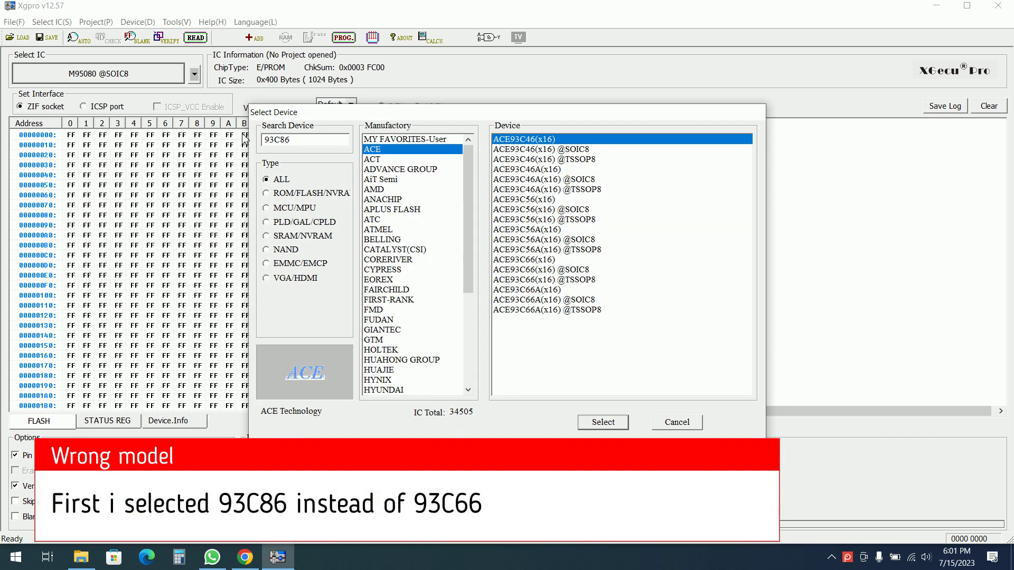
{"action": "scroll", "coordinate": [384, 290], "scroll_direction": "down", "scroll_amount": 5}
{"action": "left_click", "coordinate": [383, 341]}
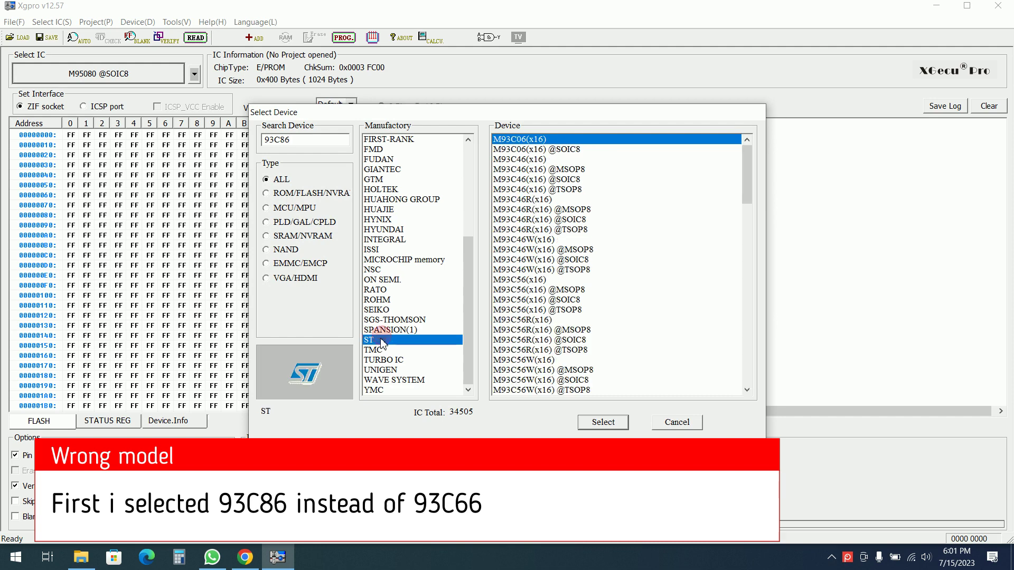
{"action": "scroll", "coordinate": [626, 258], "scroll_direction": "down", "scroll_amount": 20}
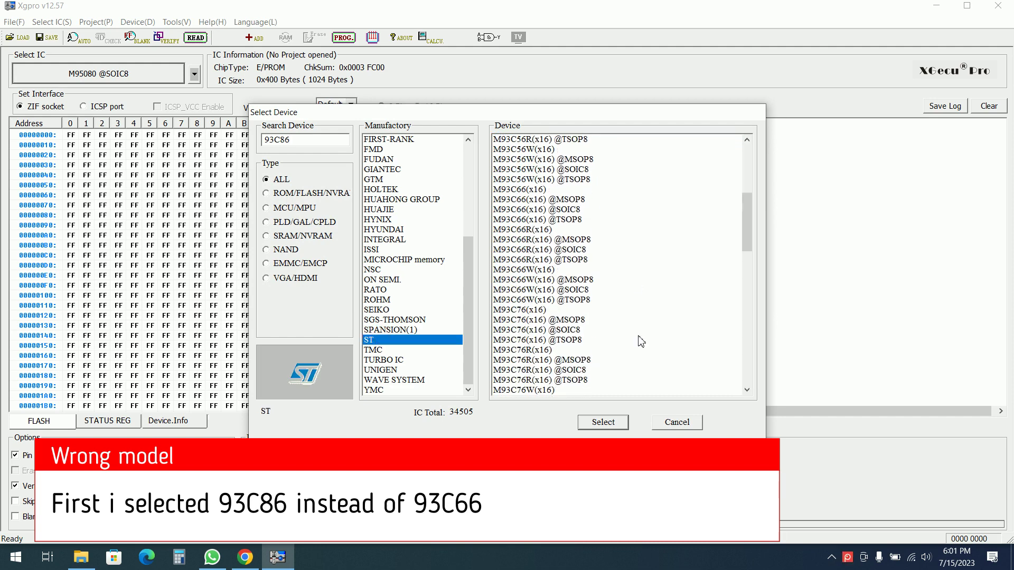
{"action": "scroll", "coordinate": [650, 294], "scroll_direction": "down", "scroll_amount": 1}
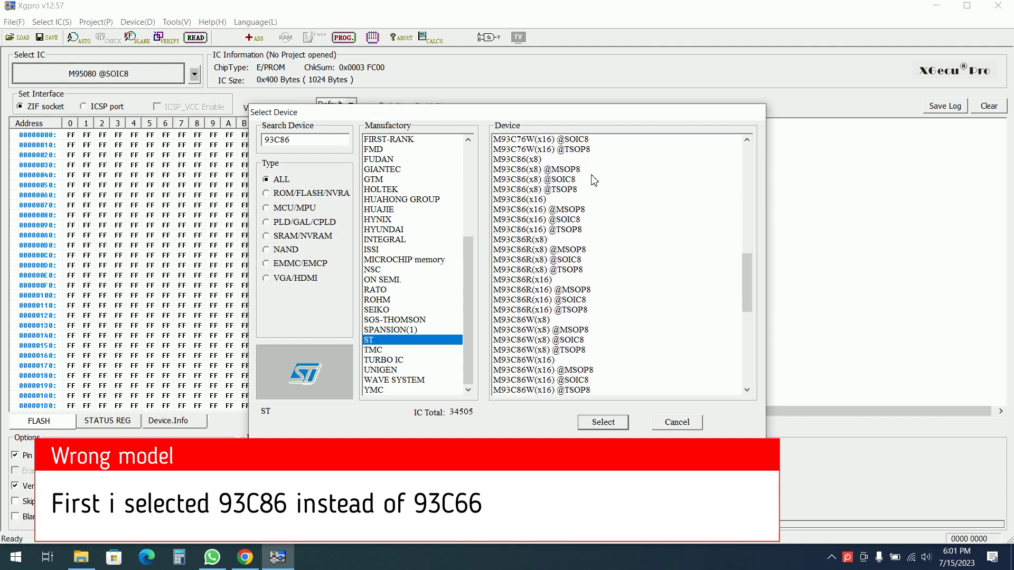
{"action": "double_click", "coordinate": [560, 180]}
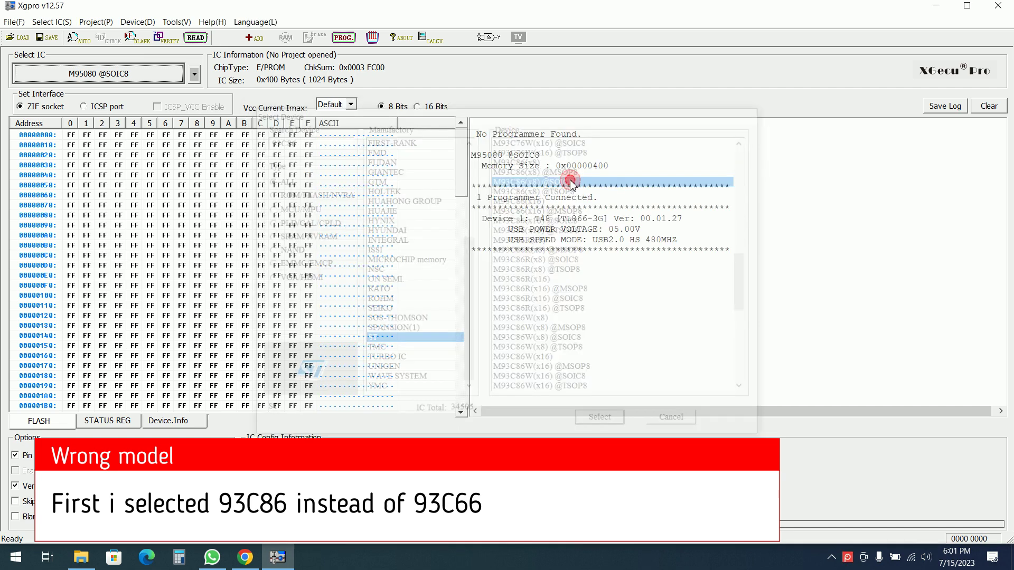
- Read the chip's 2048 bytes into the buffer, giving checksum 0x0002 4F58
{"action": "left_click", "coordinate": [196, 38]}
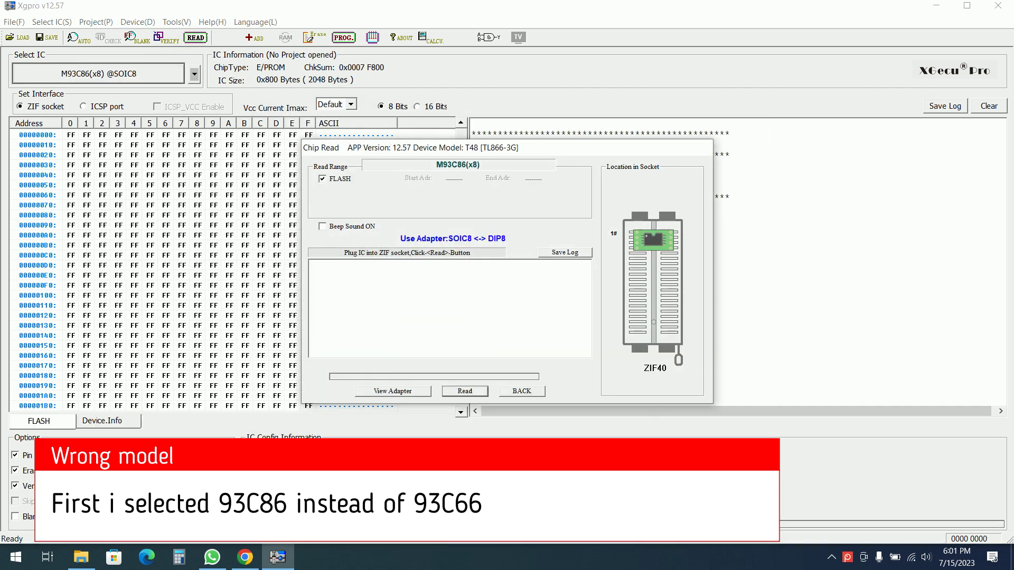
{"action": "left_click", "coordinate": [477, 392]}
{"action": "left_click", "coordinate": [523, 392]}
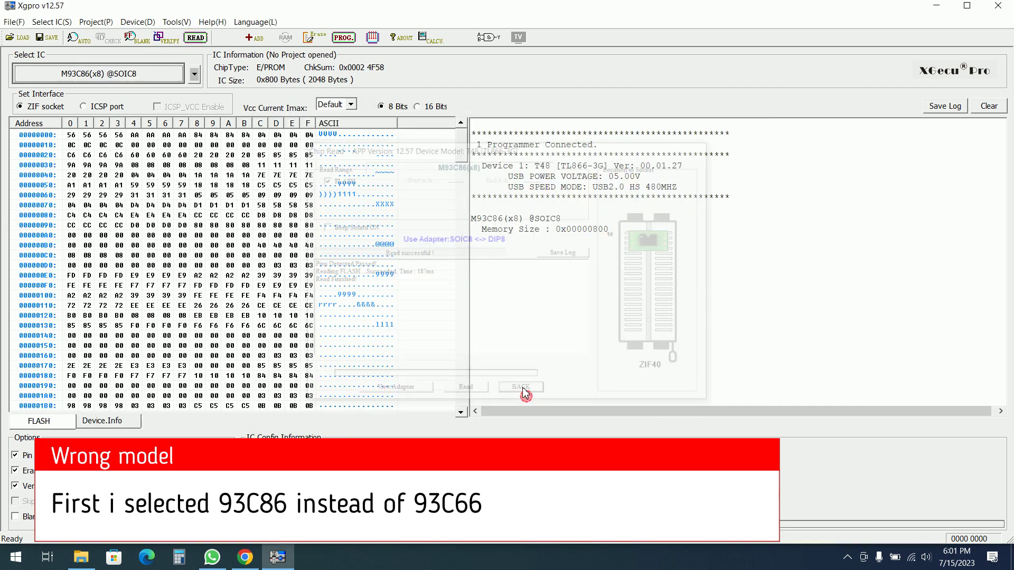
{"action": "scroll", "coordinate": [443, 248], "scroll_direction": "down", "scroll_amount": 10}
- Inspect the byte at address 07B2 in the read buffer
{"action": "scroll", "coordinate": [454, 243], "scroll_direction": "down", "scroll_amount": 20}
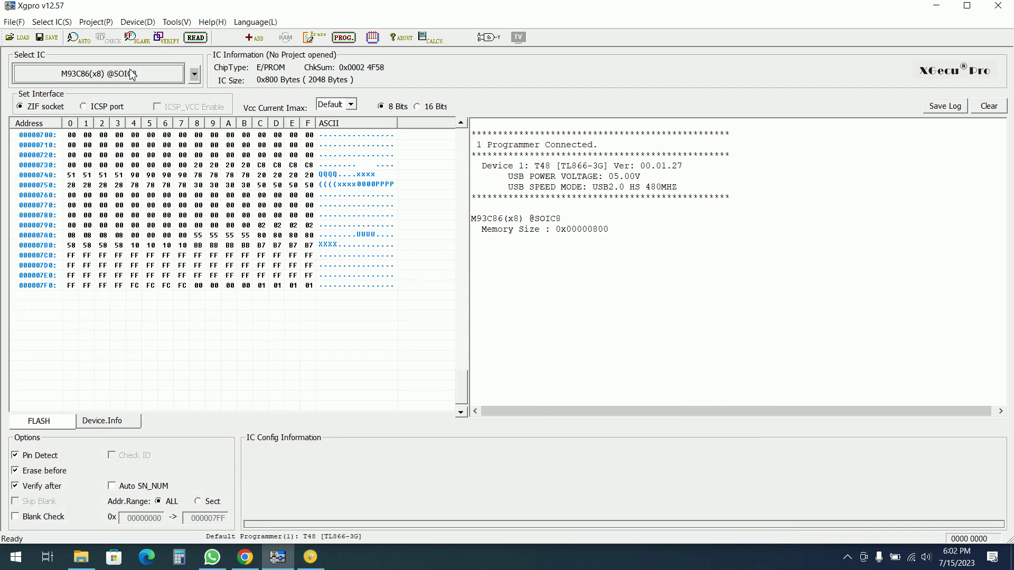
{"action": "left_click", "coordinate": [99, 74]}
{"action": "left_click", "coordinate": [679, 422]}
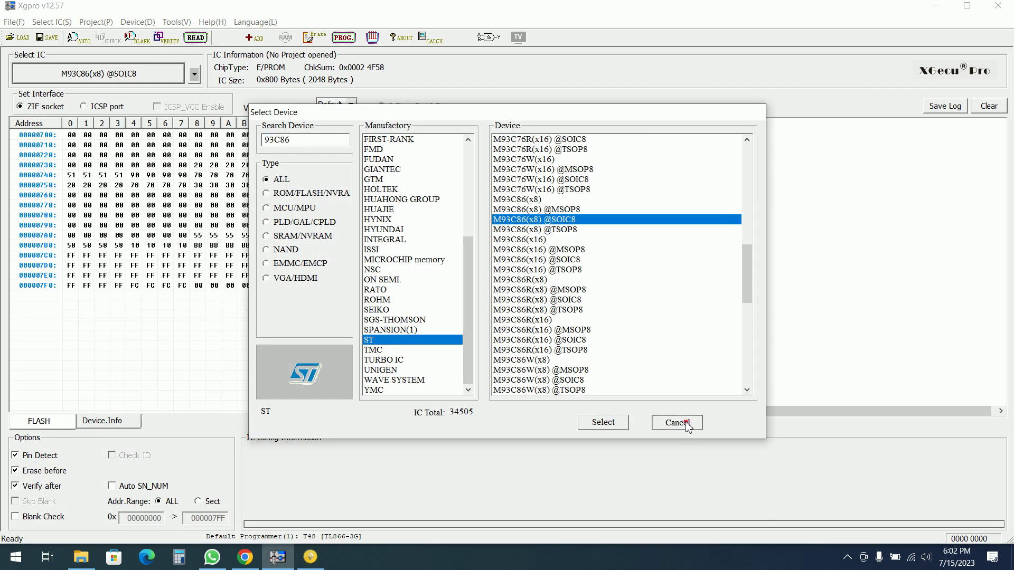
{"action": "left_click", "coordinate": [332, 247]}
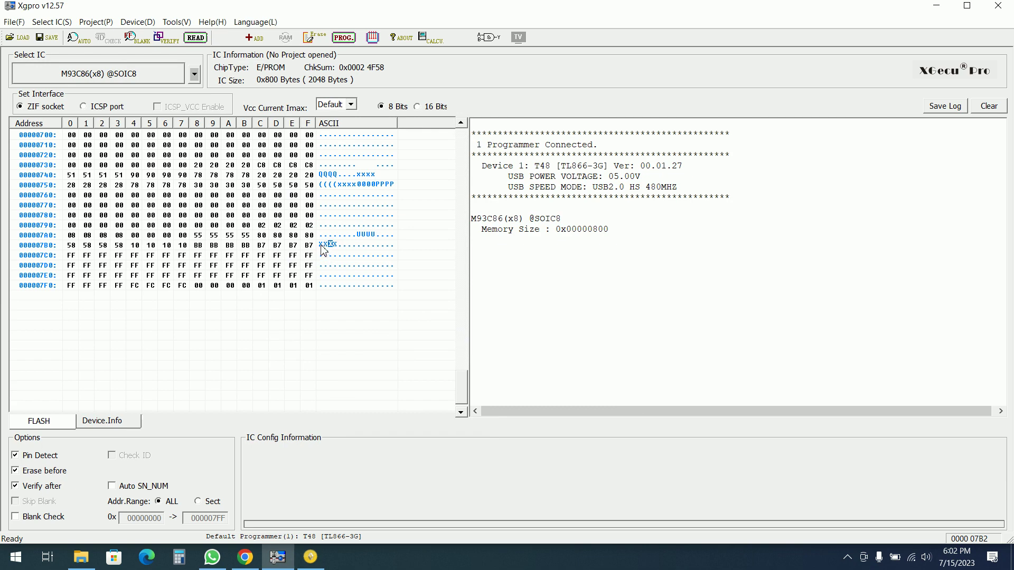
{"action": "left_click", "coordinate": [112, 73]}
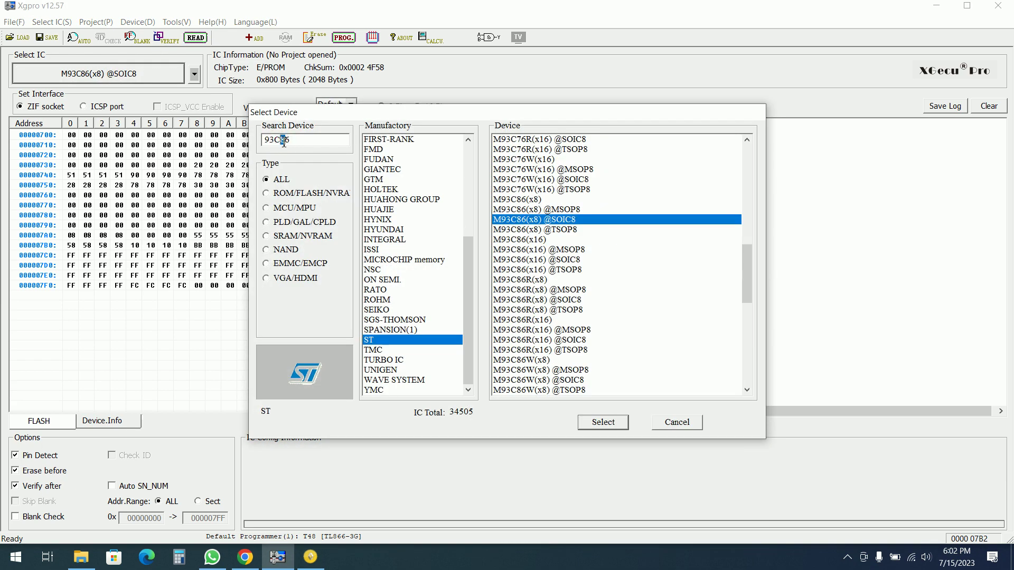
{"action": "type", "text": "6"}
{"action": "scroll", "coordinate": [628, 222], "scroll_direction": "down", "scroll_amount": 3}
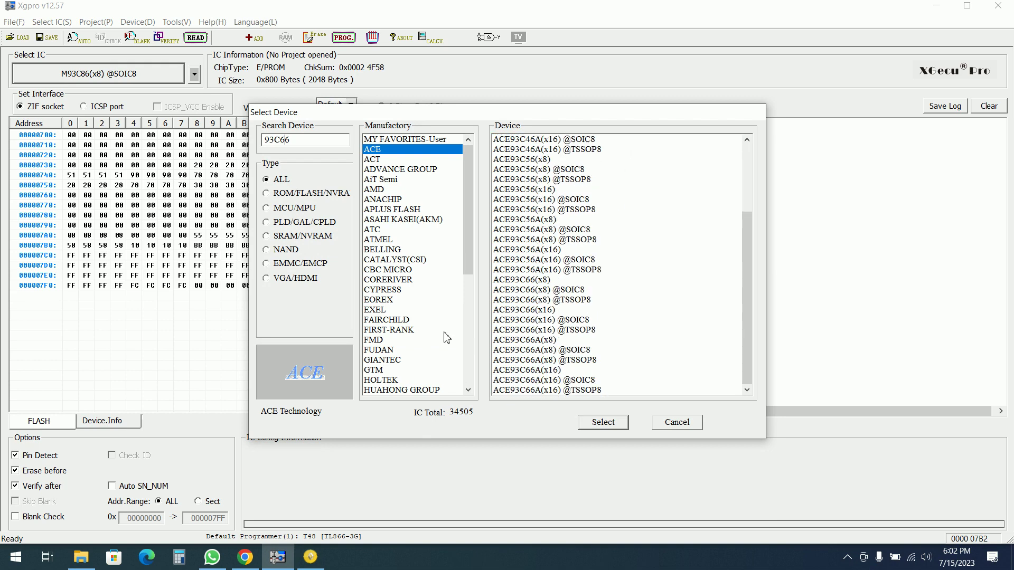
{"action": "scroll", "coordinate": [426, 332], "scroll_direction": "down", "scroll_amount": 7}
{"action": "left_click", "coordinate": [414, 342]}
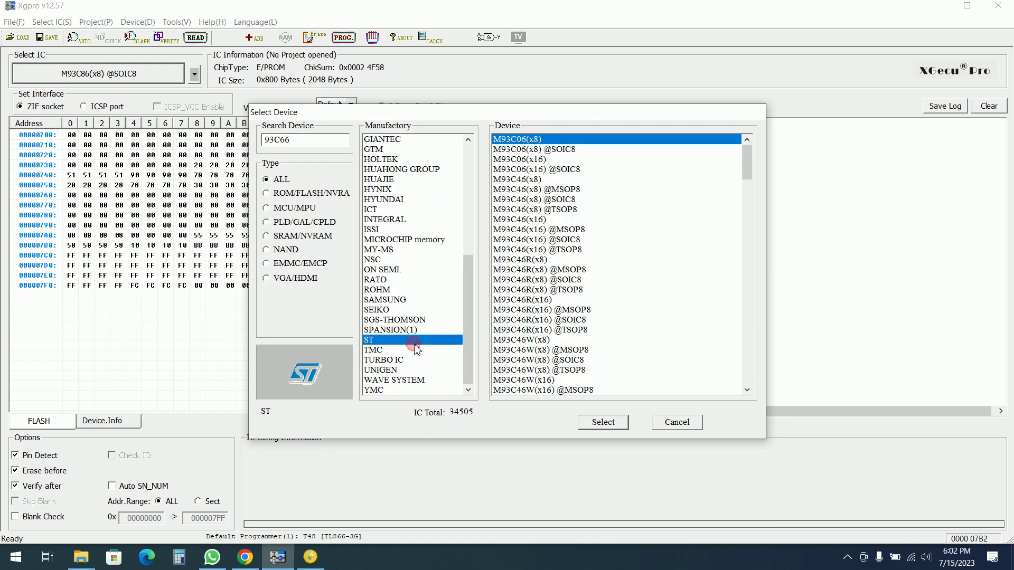
{"action": "scroll", "coordinate": [633, 255], "scroll_direction": "down", "scroll_amount": 20}
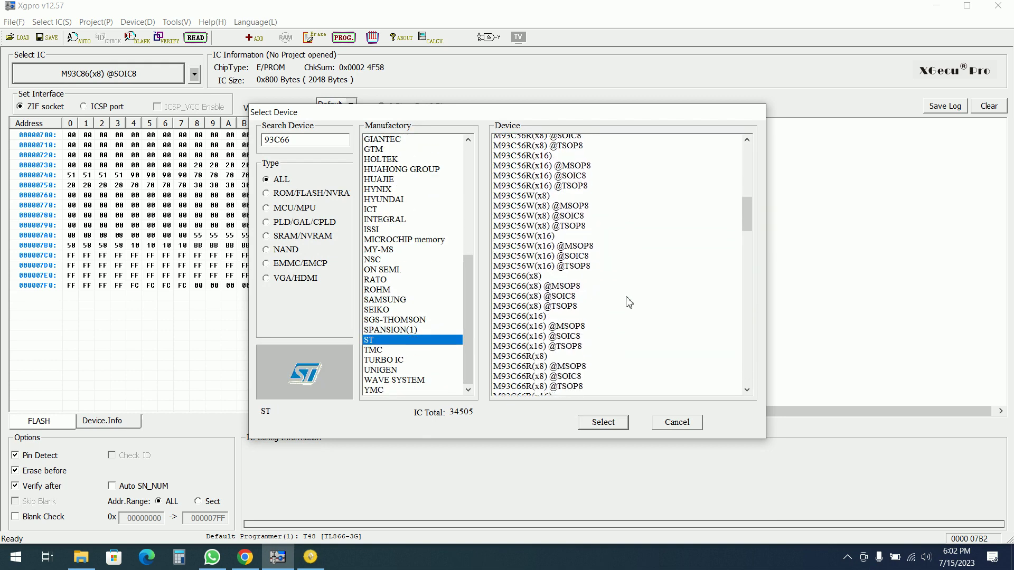
{"action": "scroll", "coordinate": [623, 253], "scroll_direction": "up", "scroll_amount": 3}
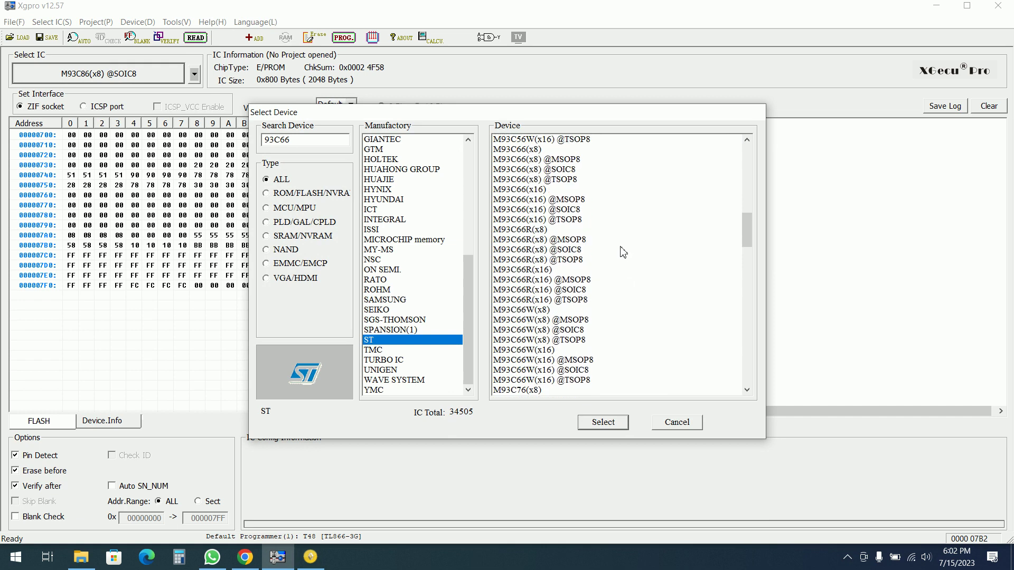
{"action": "double_click", "coordinate": [573, 170]}
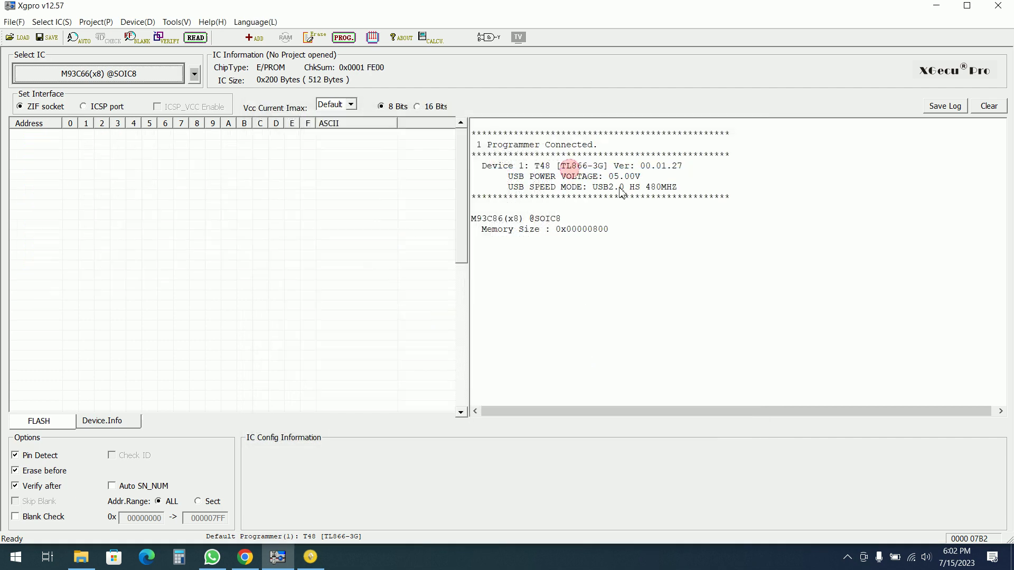
- Read the M93C66 chip's 512-byte contents into the buffer
{"action": "left_click", "coordinate": [196, 37]}
{"action": "left_click", "coordinate": [483, 391]}
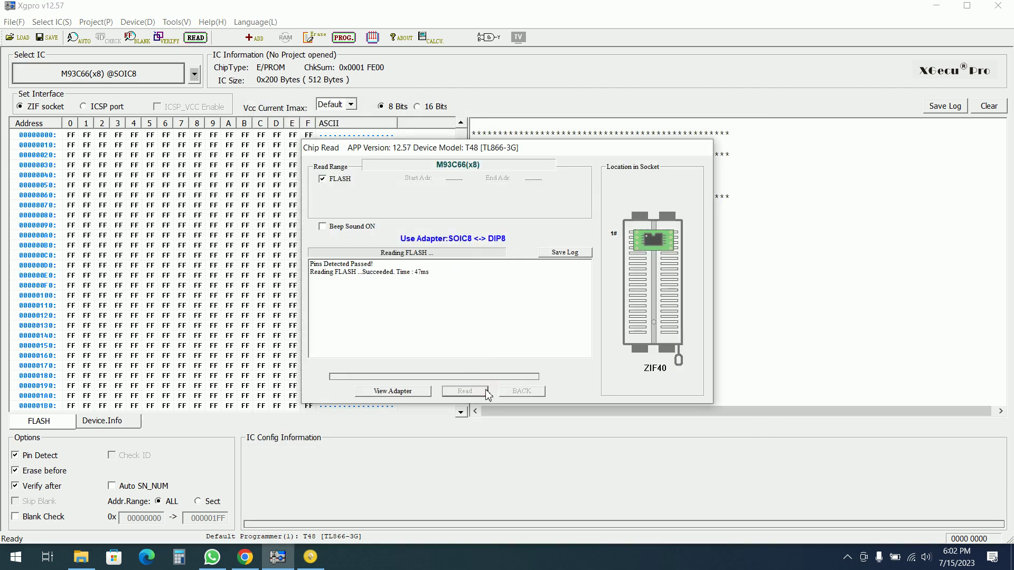
{"action": "left_click", "coordinate": [531, 395]}
{"action": "scroll", "coordinate": [433, 250], "scroll_direction": "down", "scroll_amount": 5}
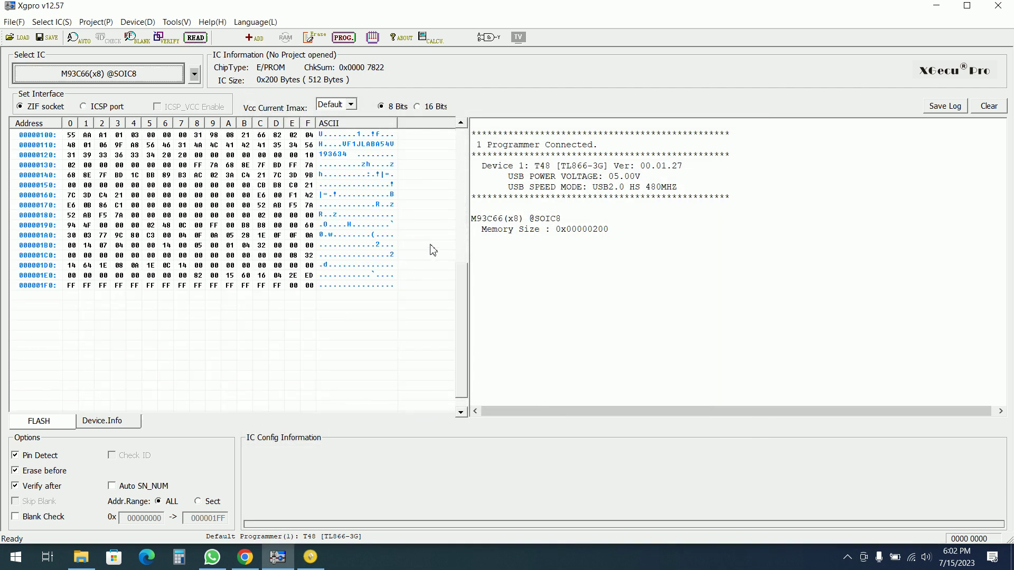
{"action": "scroll", "coordinate": [432, 248], "scroll_direction": "up", "scroll_amount": 5}
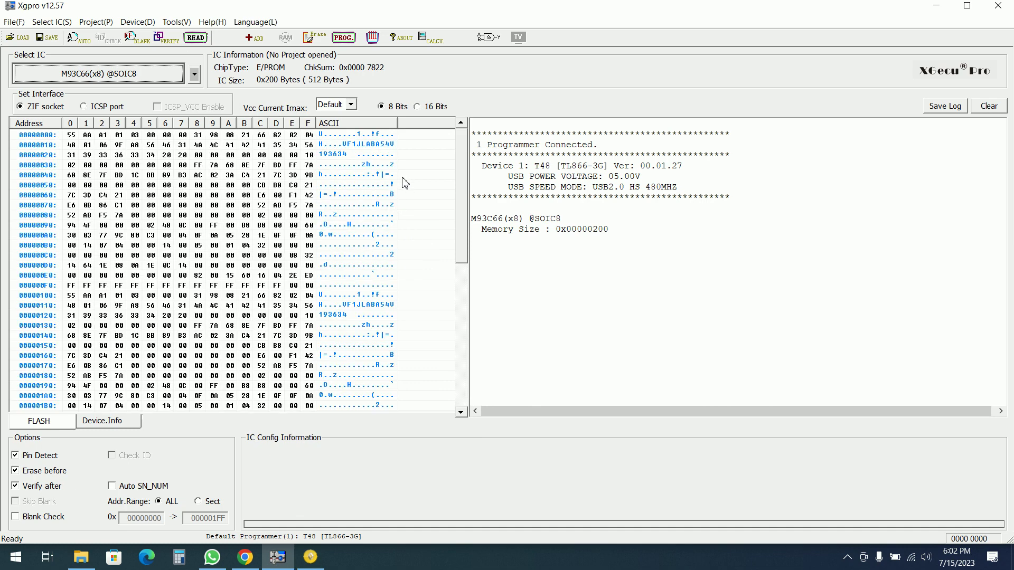
{"action": "left_click", "coordinate": [55, 42]}
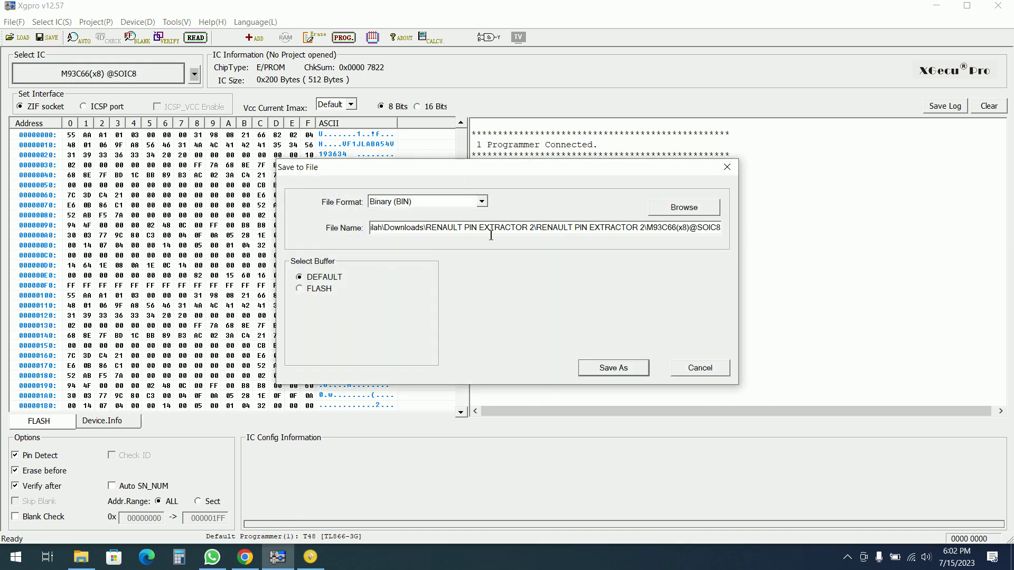
{"action": "left_click", "coordinate": [622, 372]}
{"action": "left_click", "coordinate": [606, 306]}
{"action": "left_click", "coordinate": [85, 562]}
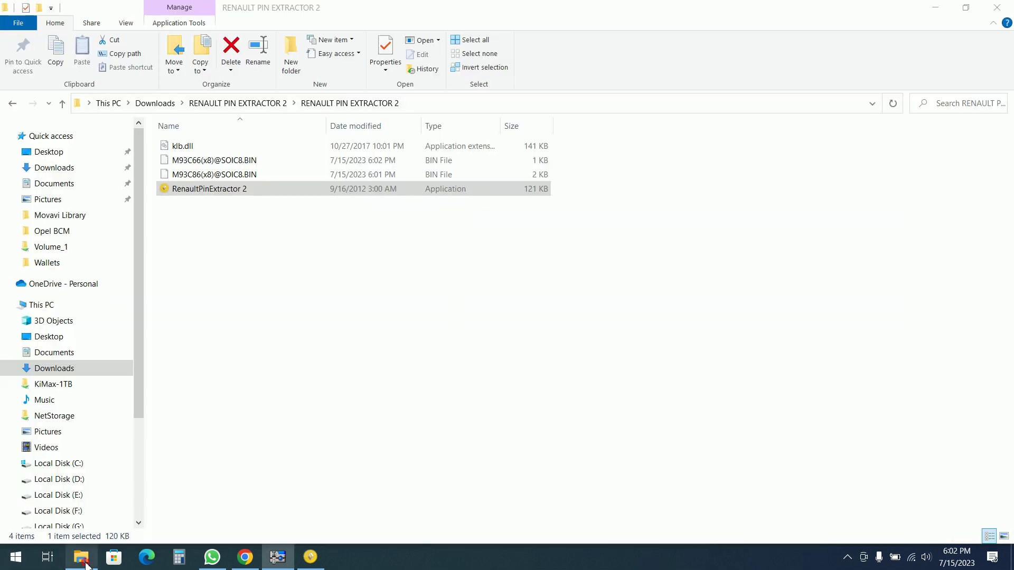
{"action": "left_click", "coordinate": [222, 174]}
{"action": "right_click", "coordinate": [223, 175]}
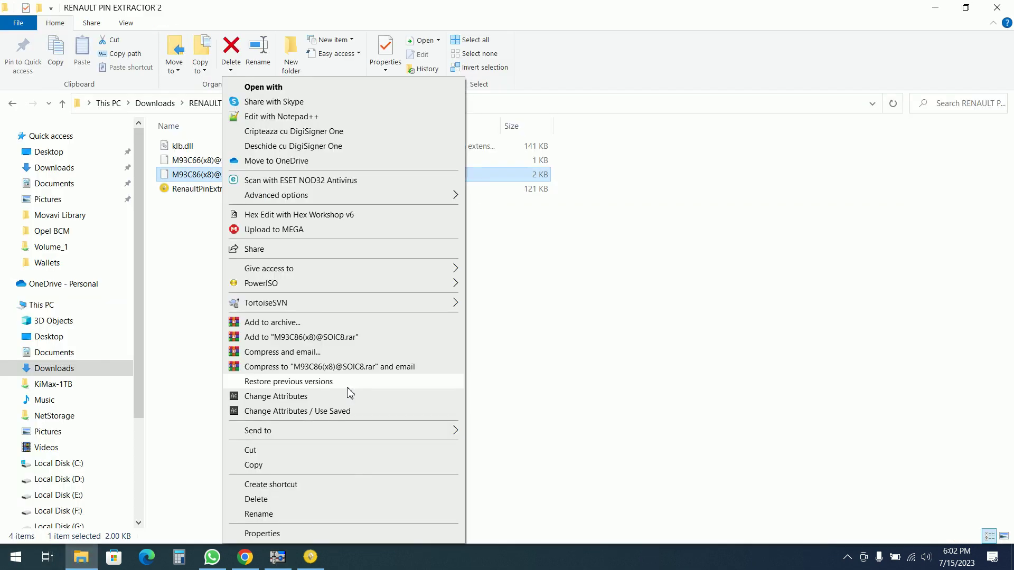
{"action": "left_click", "coordinate": [334, 499]}
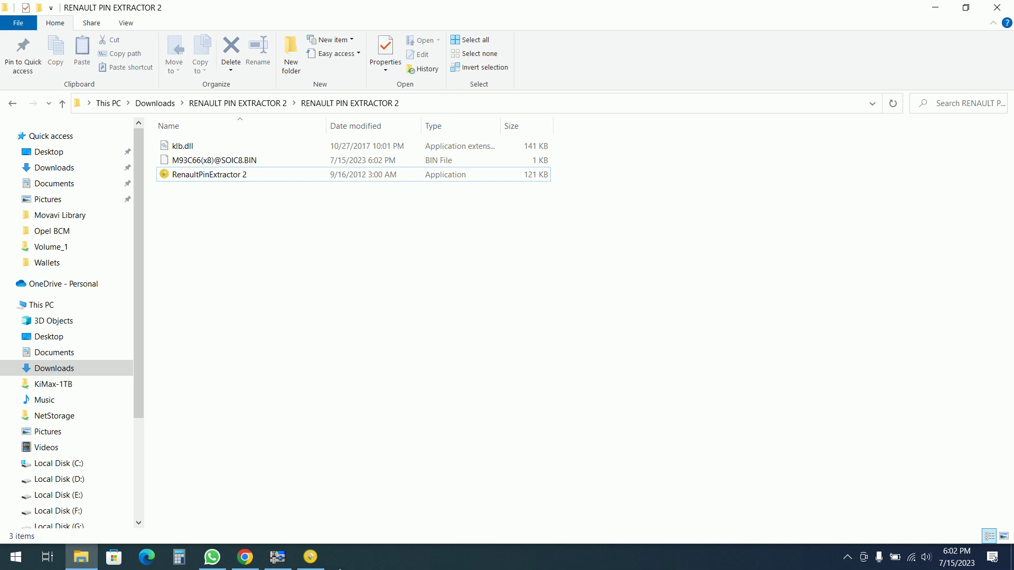
{"action": "left_click", "coordinate": [321, 565]}
- Load the M93C66 BIN dump with ImmoBox set to Sagem 9366
{"action": "left_click", "coordinate": [520, 252]}
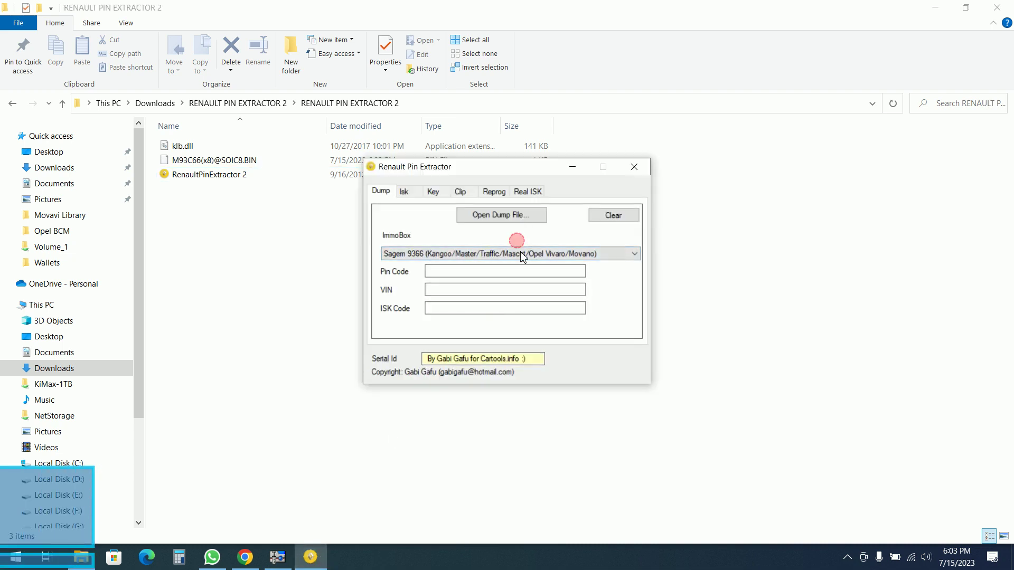
{"action": "left_click", "coordinate": [502, 283]}
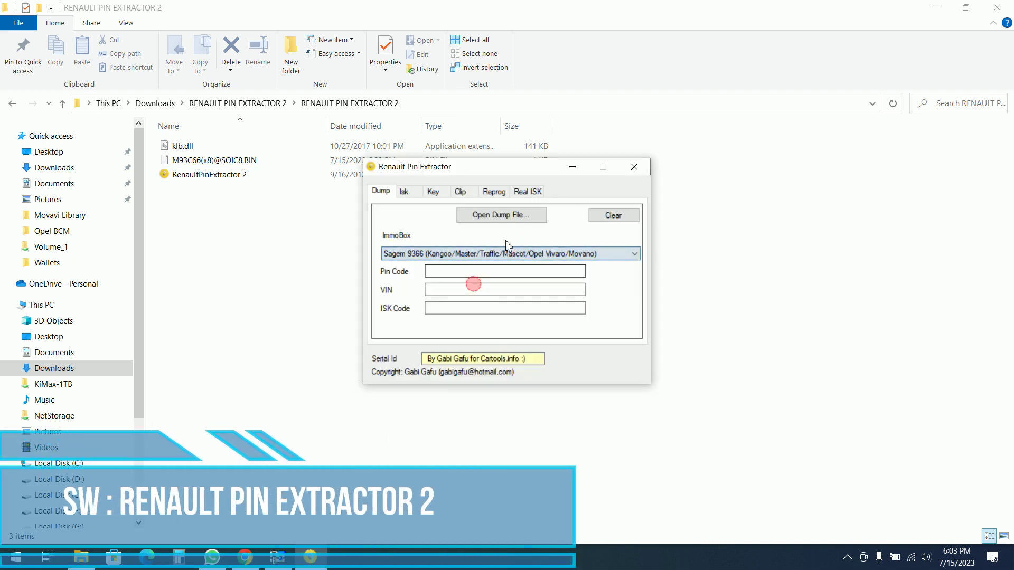
{"action": "left_click", "coordinate": [521, 214]}
{"action": "double_click", "coordinate": [534, 276]}
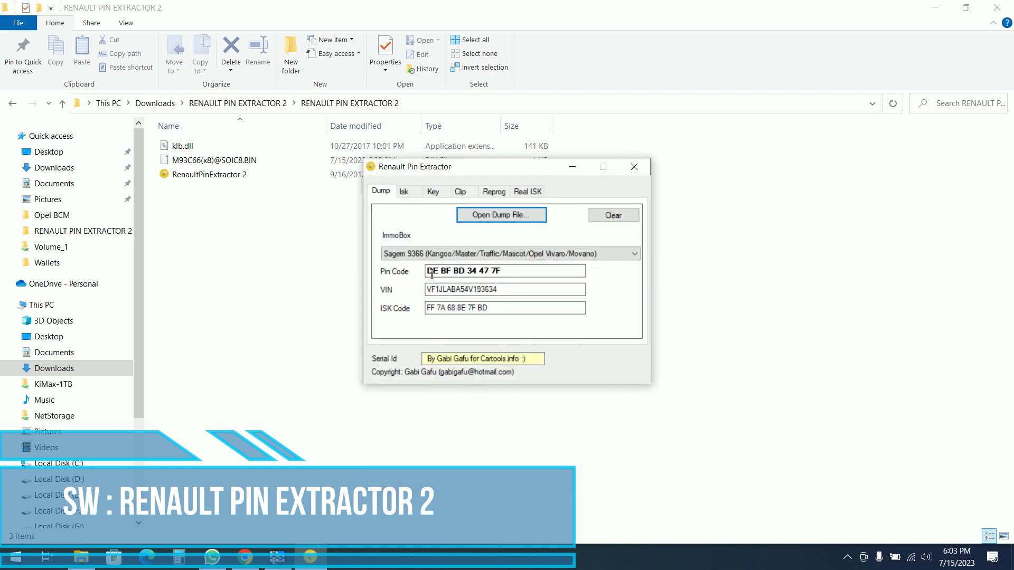
- Highlight the decoded Pin Code, VIN and ISK Code values
{"action": "left_click_drag", "start_coordinate": [429, 271], "coordinate": [522, 278]}
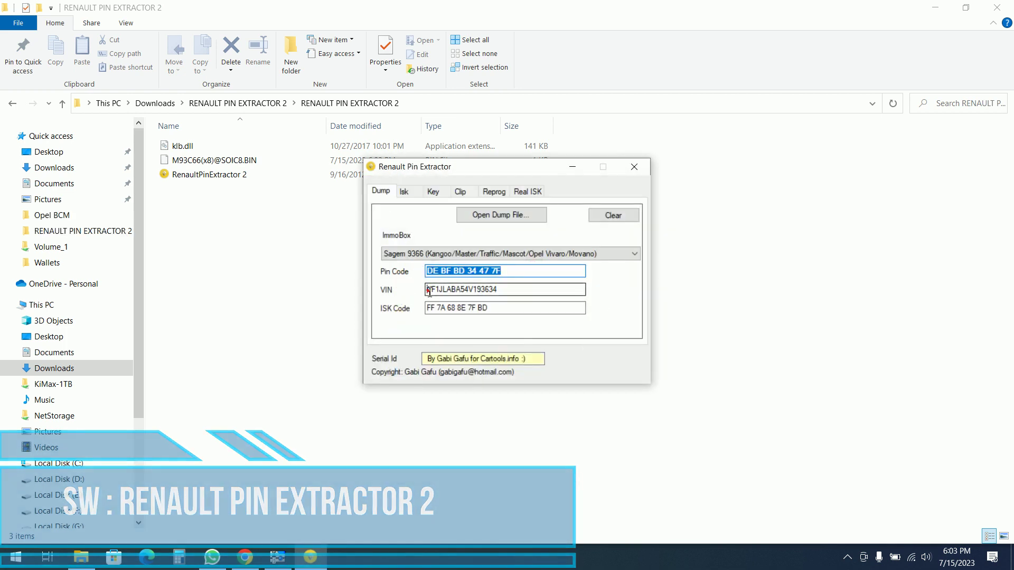
{"action": "left_click_drag", "start_coordinate": [427, 289], "coordinate": [523, 288]}
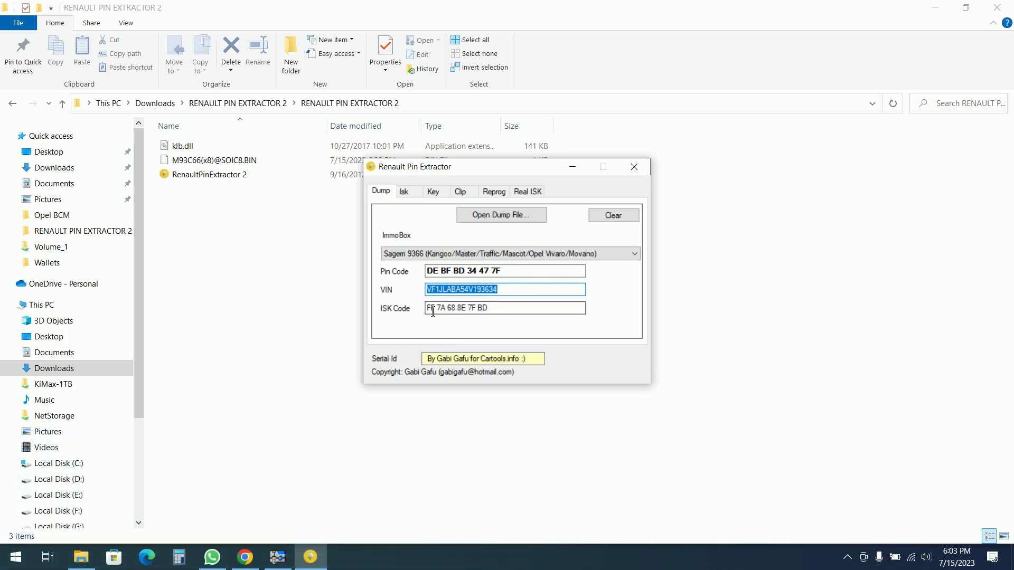
{"action": "left_click_drag", "start_coordinate": [433, 311], "coordinate": [478, 309]}
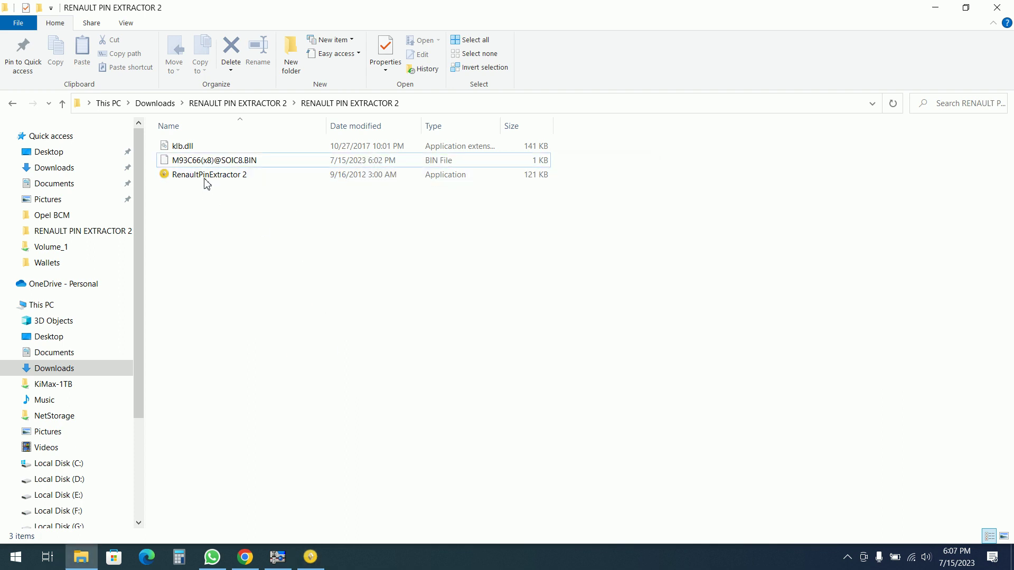
{"action": "left_click", "coordinate": [199, 162]}
- Open the M93C66 BIN in Hex Workshop v6 at 16 bytes per row
{"action": "right_click", "coordinate": [202, 161]}
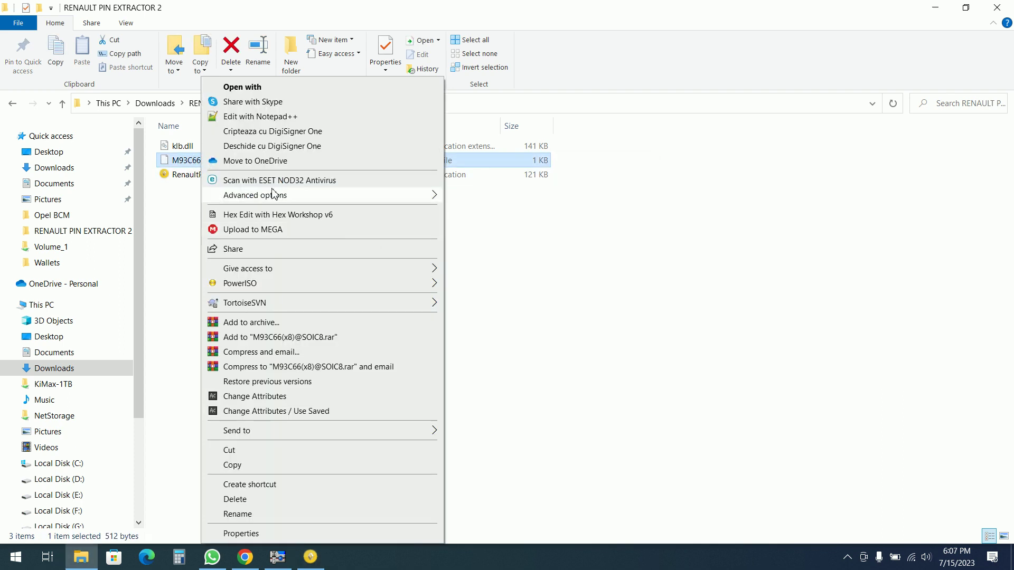
{"action": "left_click", "coordinate": [329, 215]}
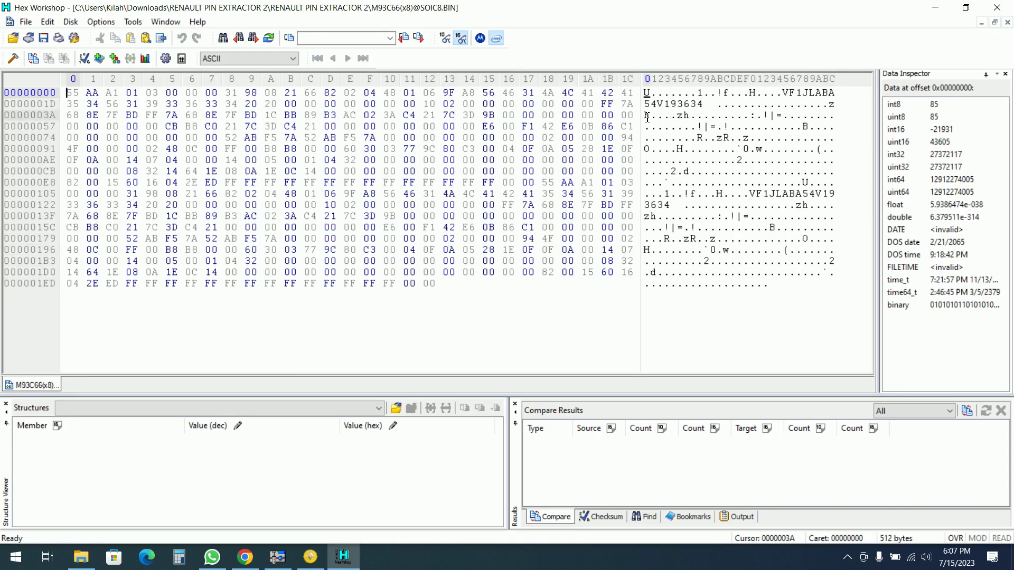
{"action": "left_click_drag", "start_coordinate": [643, 114], "coordinate": [374, 120]}
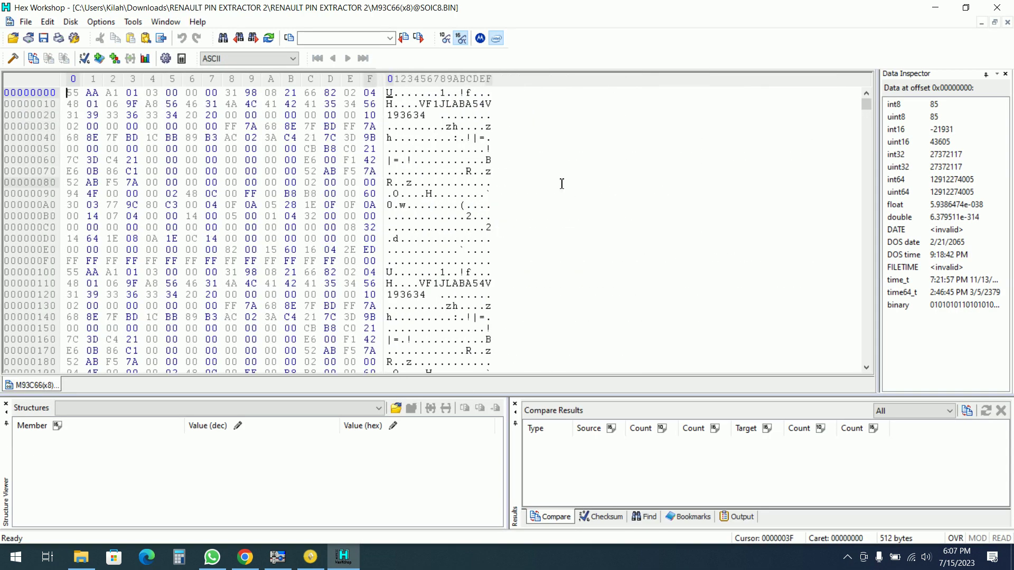
- Match the extractor's ISK Code and copy the six ISK bytes at 0x38–0x3D
{"action": "left_click", "coordinate": [317, 565]}
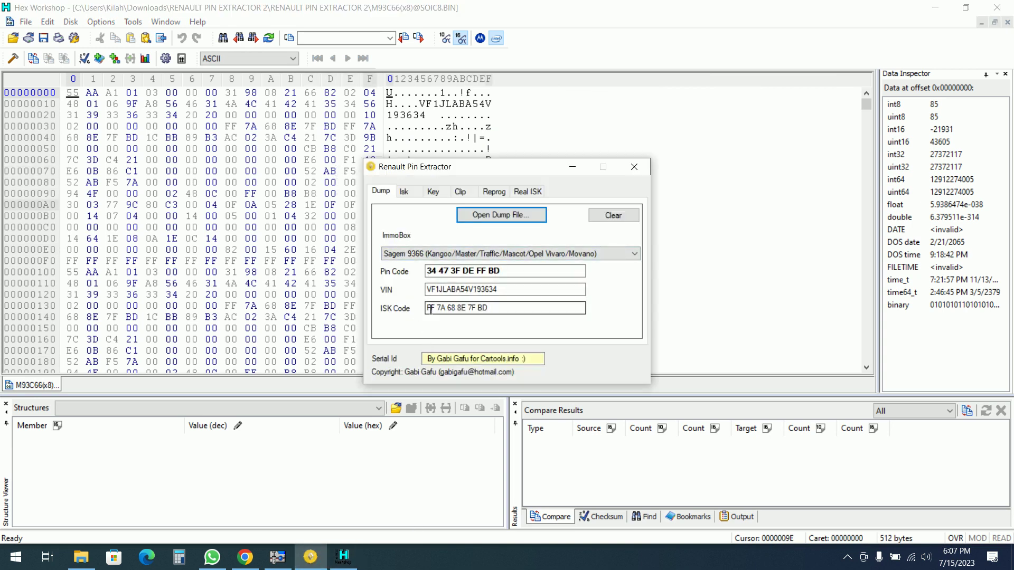
{"action": "left_click_drag", "start_coordinate": [426, 309], "coordinate": [442, 310]}
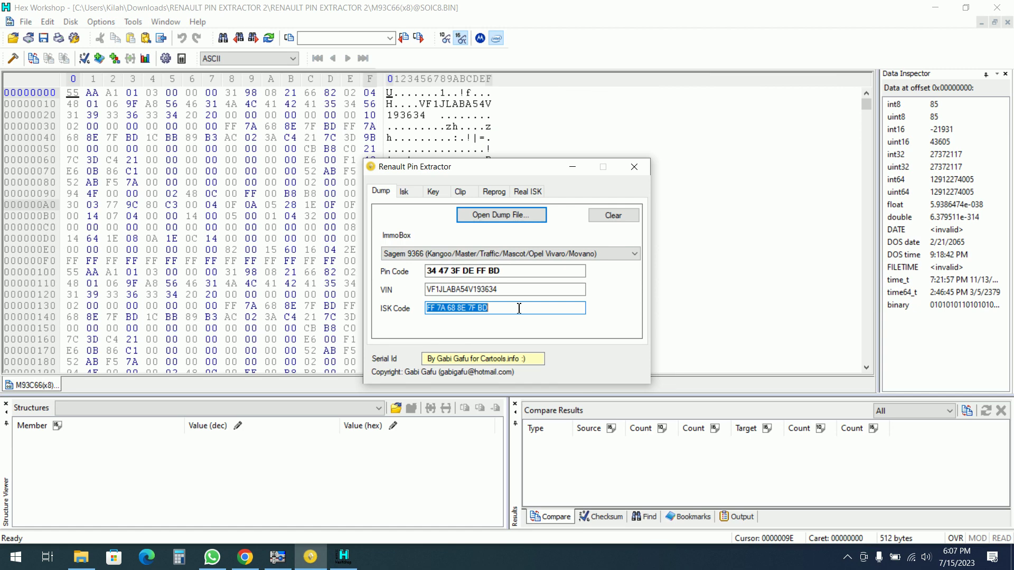
{"action": "left_click", "coordinate": [227, 127]}
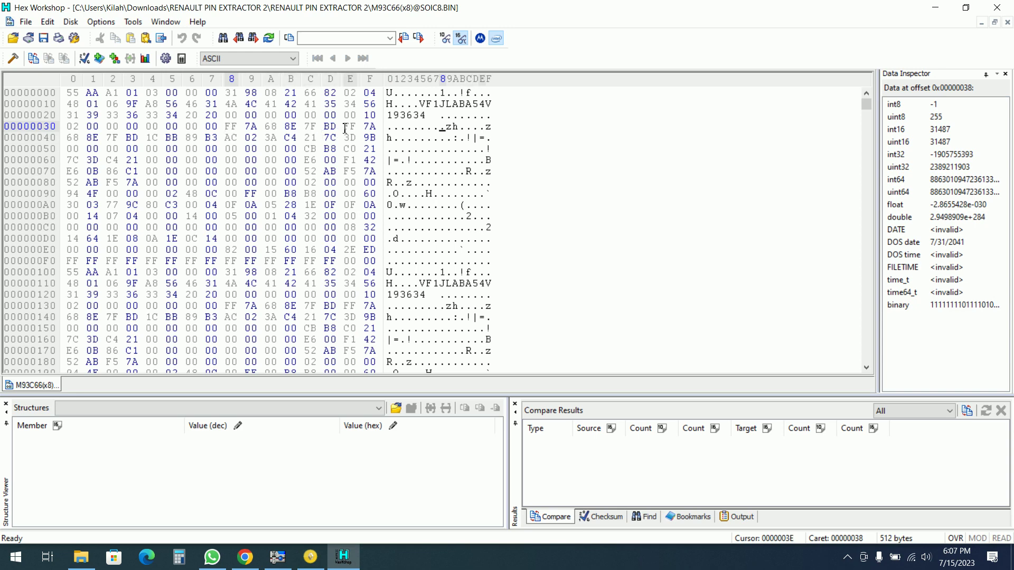
{"action": "left_click", "coordinate": [316, 565]}
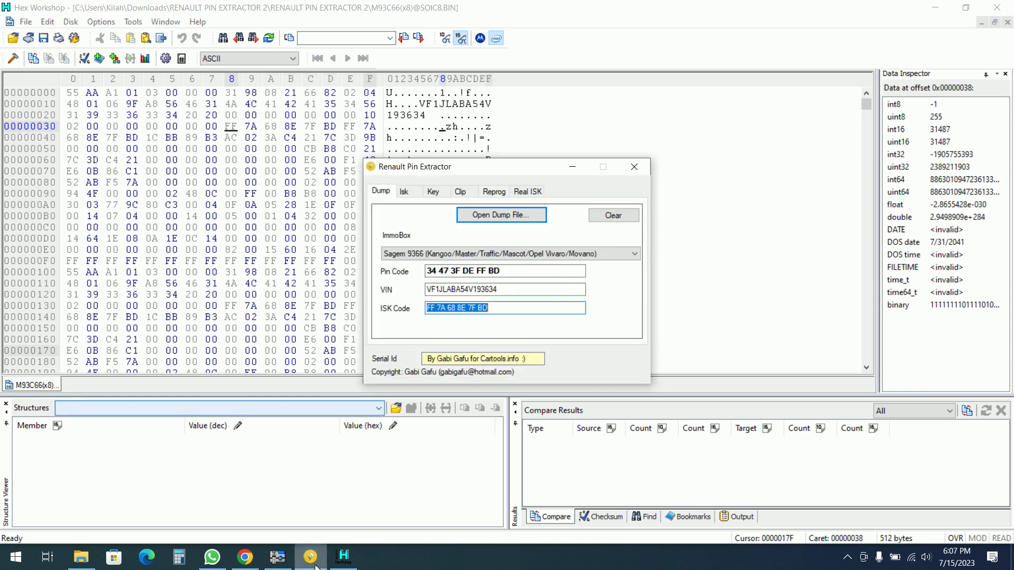
{"action": "left_click", "coordinate": [336, 128]}
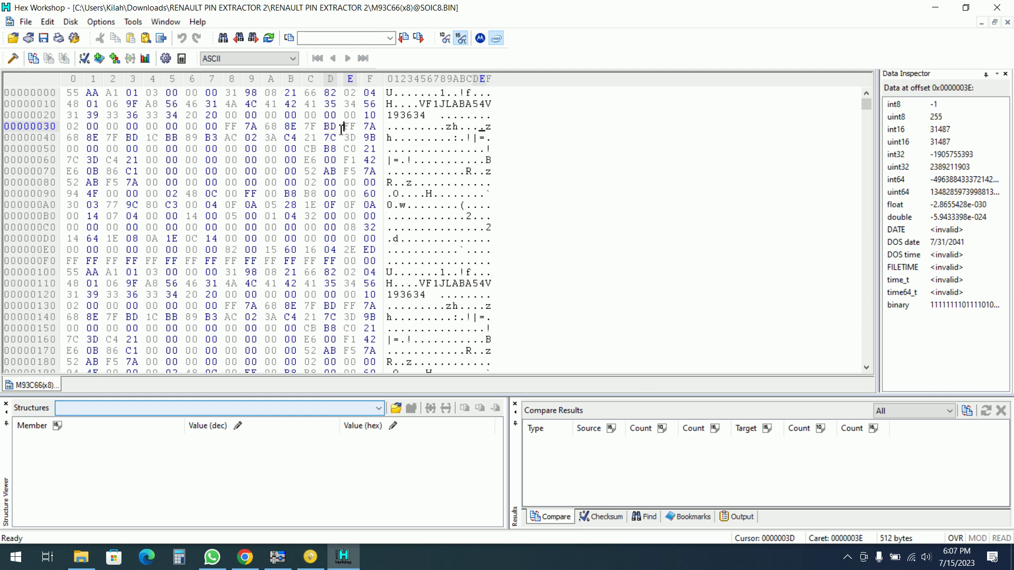
{"action": "left_click_drag", "start_coordinate": [345, 127], "coordinate": [228, 131]}
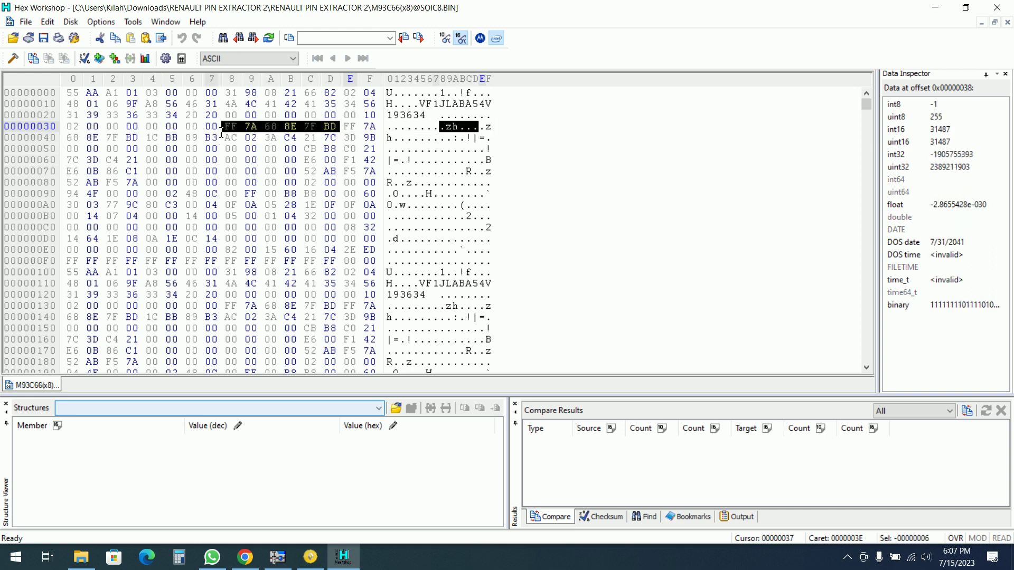
{"action": "right_click", "coordinate": [288, 127]}
{"action": "left_click", "coordinate": [310, 143]}
{"action": "left_click", "coordinate": [310, 557]}
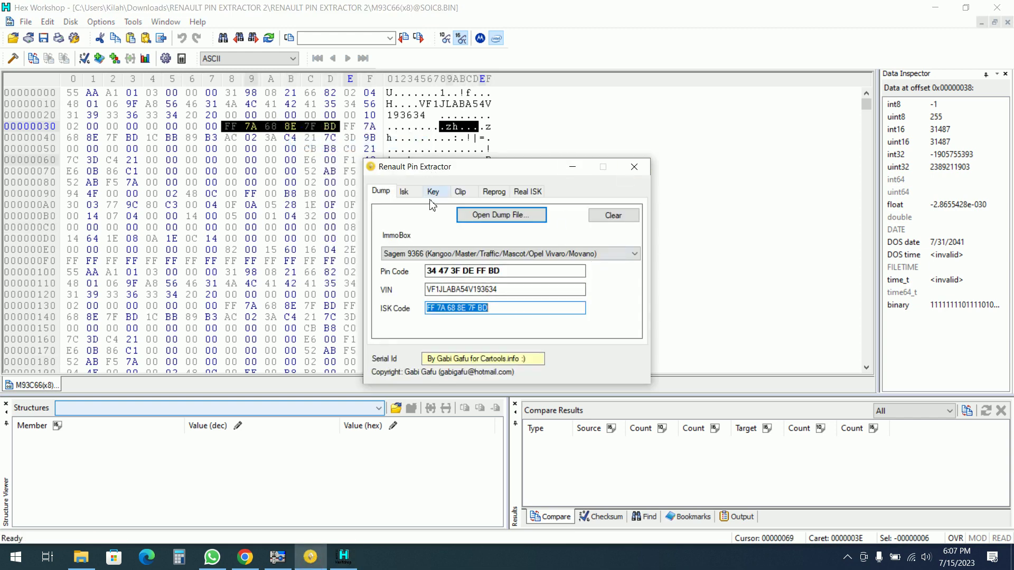
- Close Hex Workshop and move the extractor window slightly lower, keeping PIN, VIN and ISK visible
{"action": "left_click", "coordinate": [995, 15]}
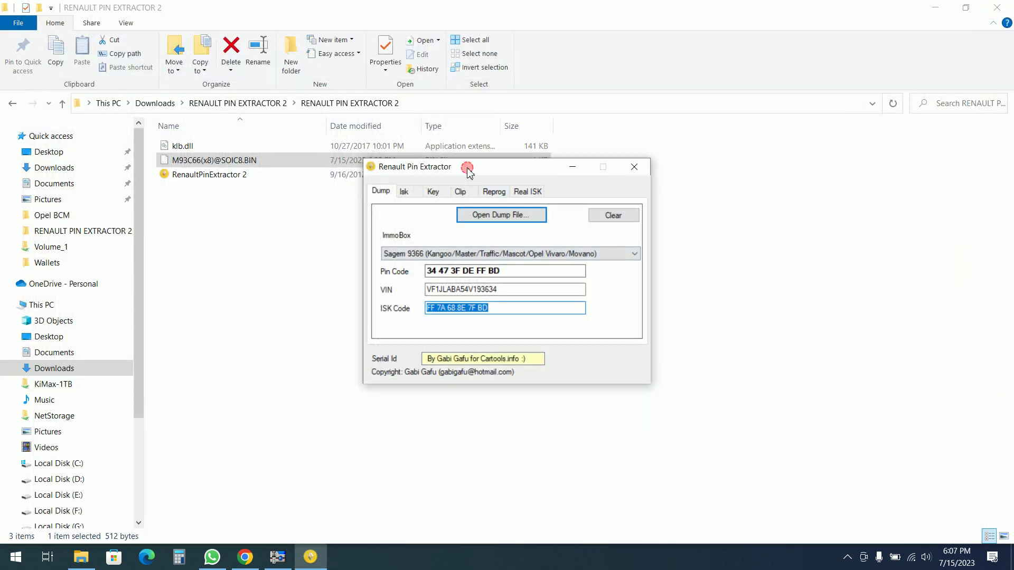
{"action": "left_click_drag", "start_coordinate": [490, 364], "coordinate": [526, 363]}
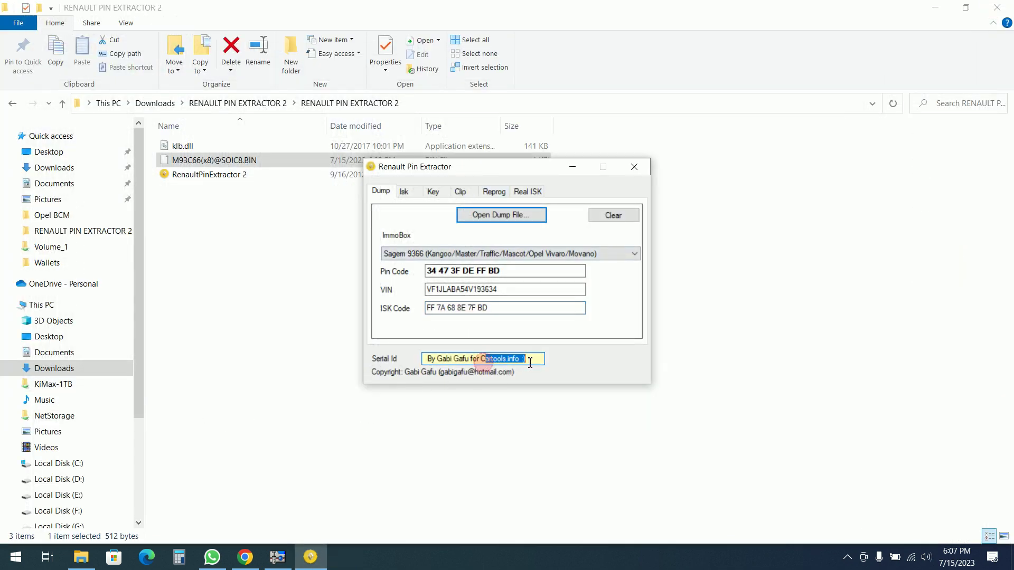
{"action": "left_click", "coordinate": [536, 413]}
{"action": "left_click", "coordinate": [321, 565]}
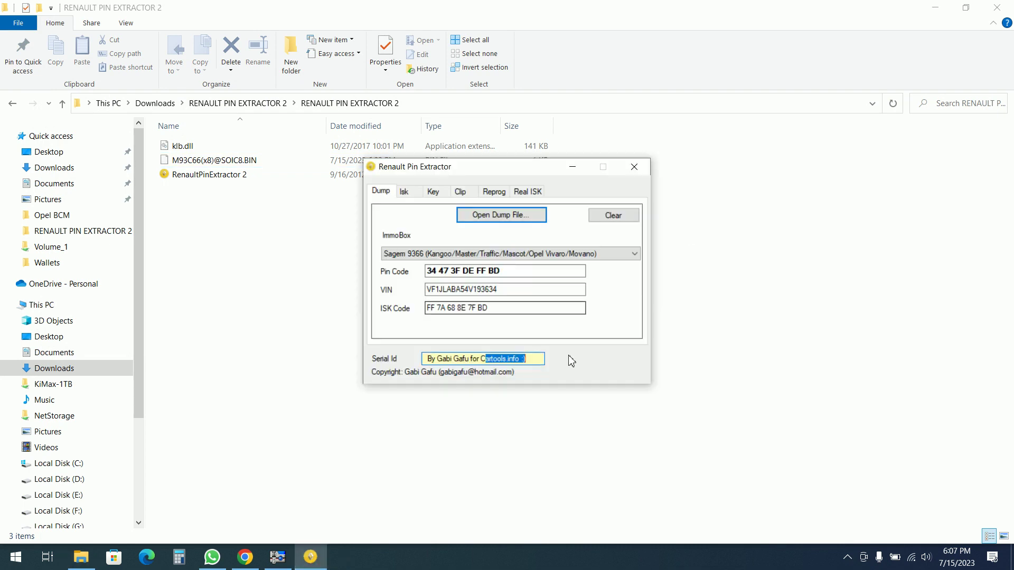
{"action": "left_click_drag", "start_coordinate": [538, 361], "coordinate": [471, 359]}
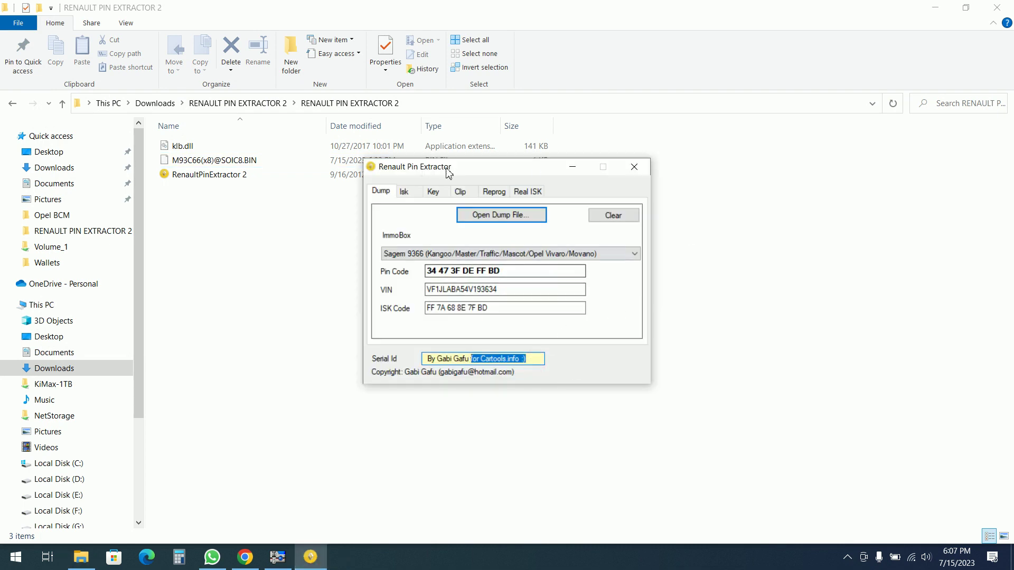
{"action": "left_click_drag", "start_coordinate": [448, 173], "coordinate": [448, 195]}
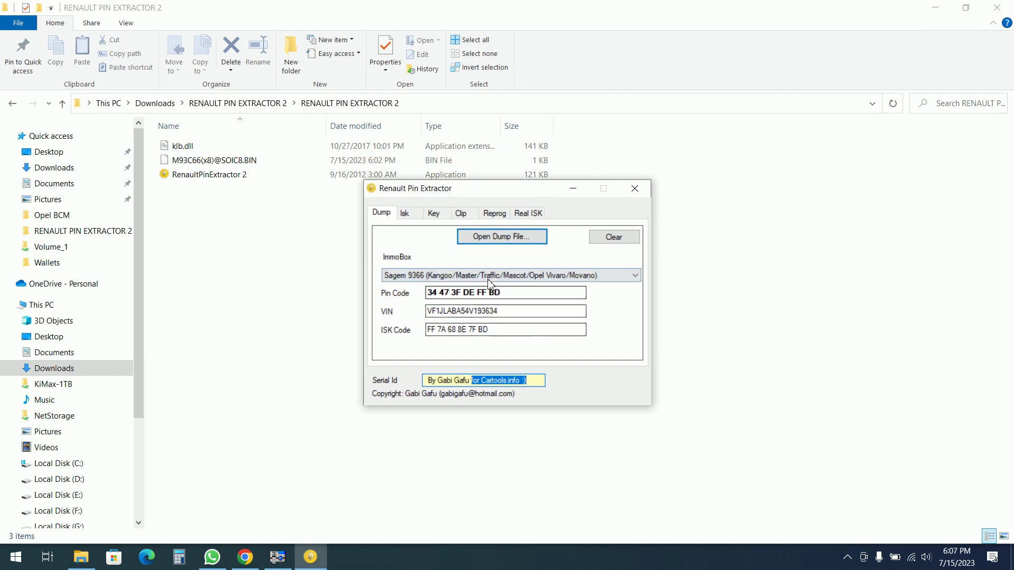